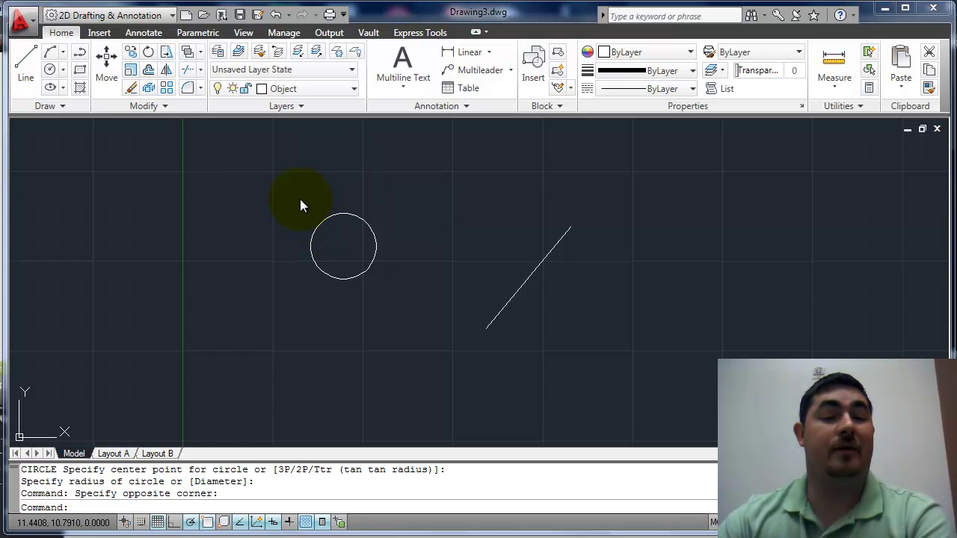
Step: Start Offset with a 0.5 distance and select the diagonal line to copy
click(158, 70)
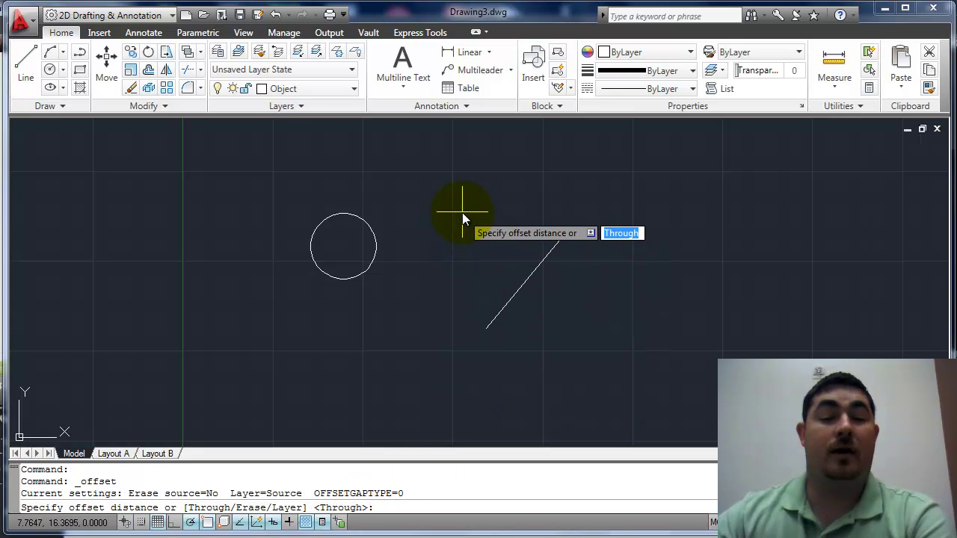
text(.5)
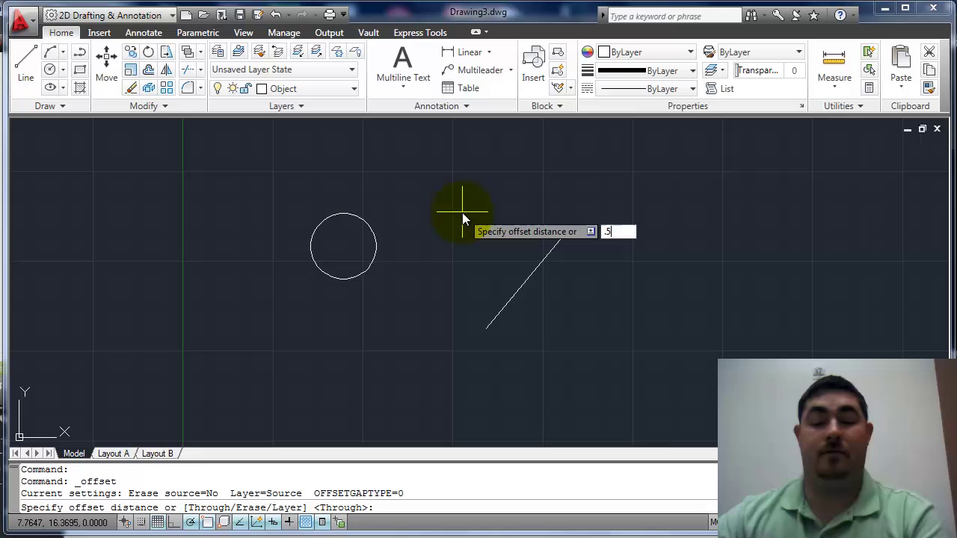
key(Return)
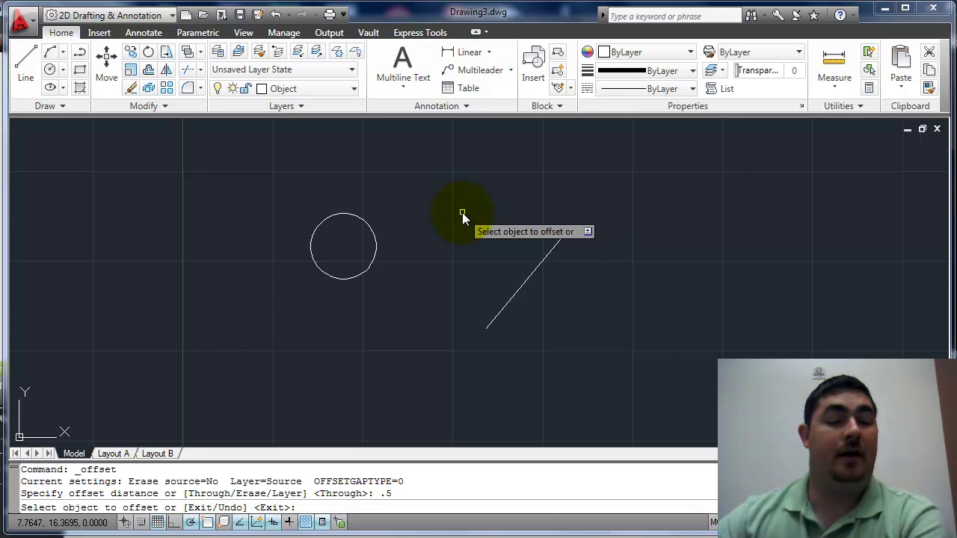
click(538, 263)
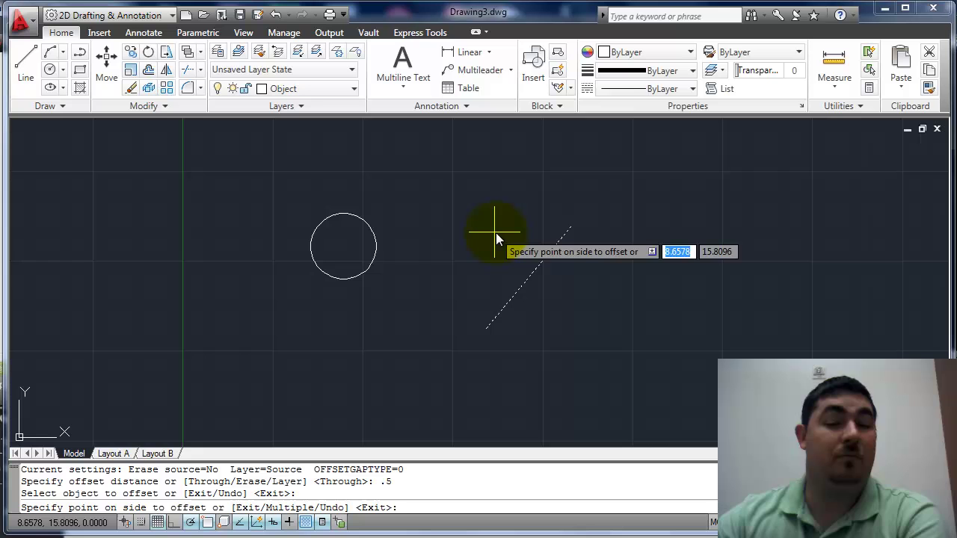
Step: Place the 0.5 copy upper-left of the diagonal line, then add three more parallel lines to the right
click(394, 146)
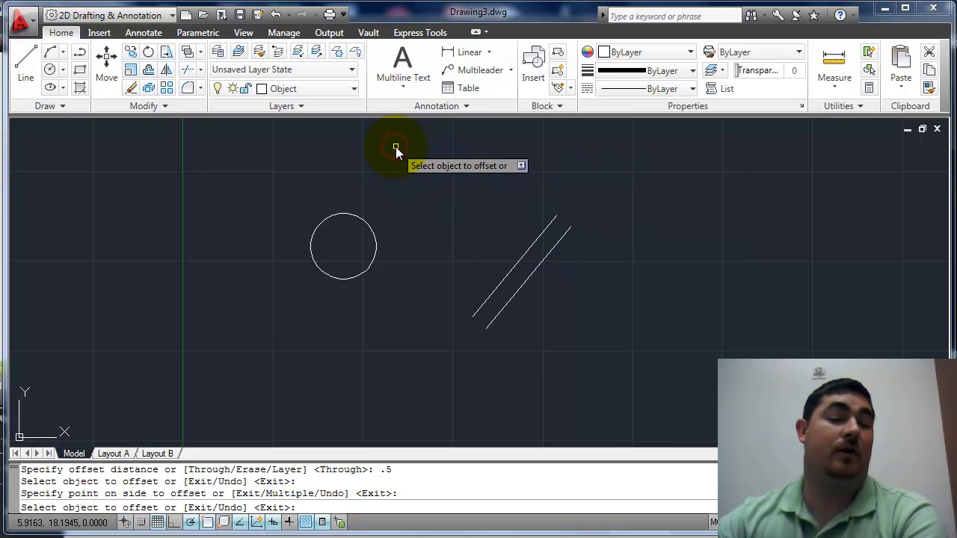
click(546, 252)
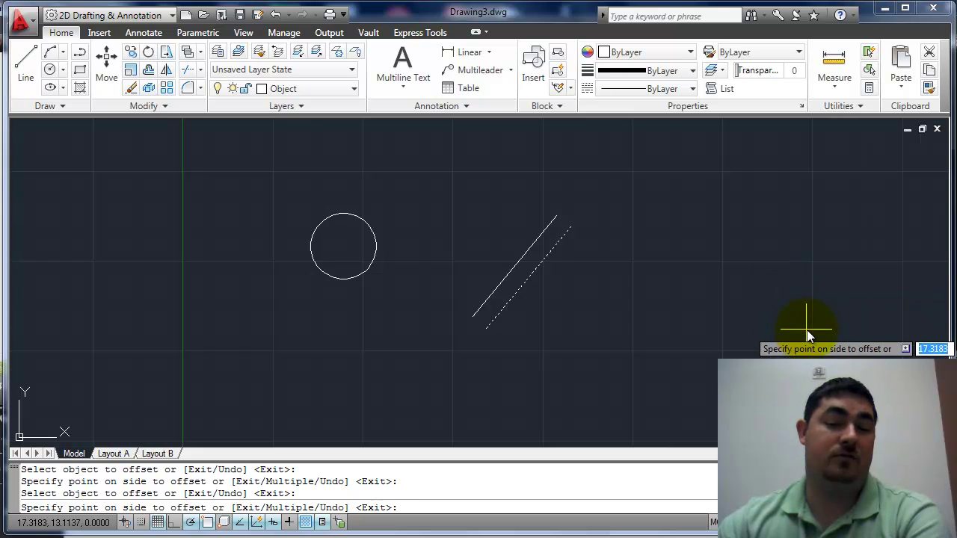
click(806, 330)
click(557, 274)
click(766, 293)
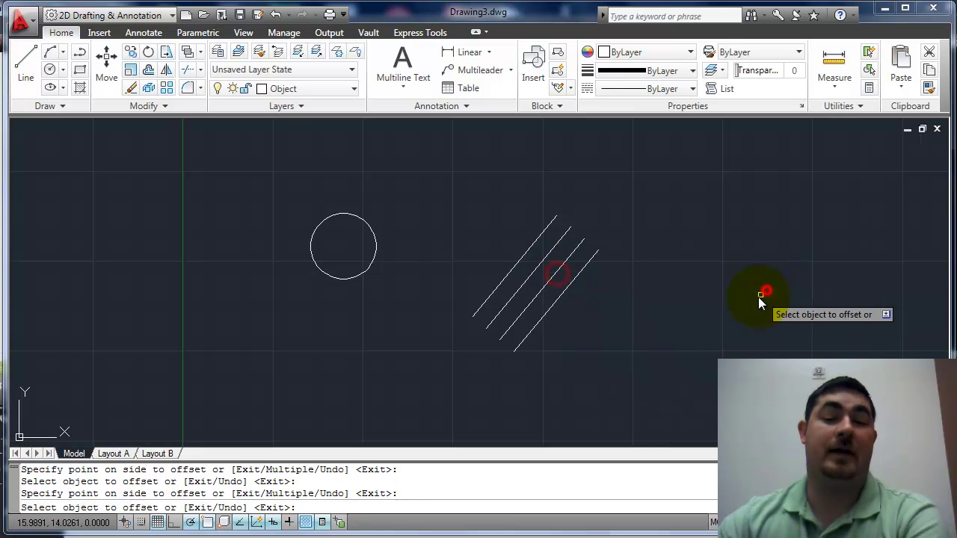
click(567, 284)
click(755, 296)
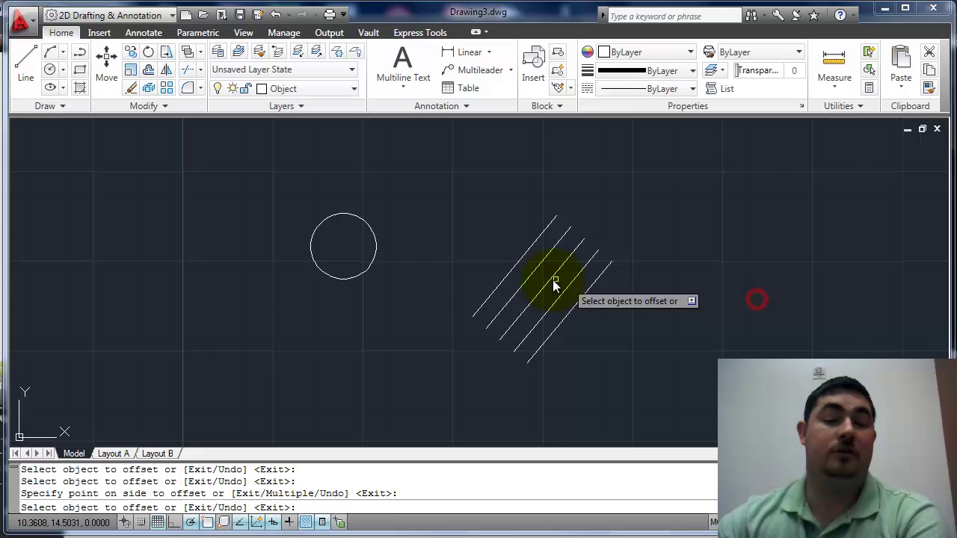
Step: Offset the circle into four concentric rings: three larger outside and one smaller inside
click(375, 250)
click(451, 199)
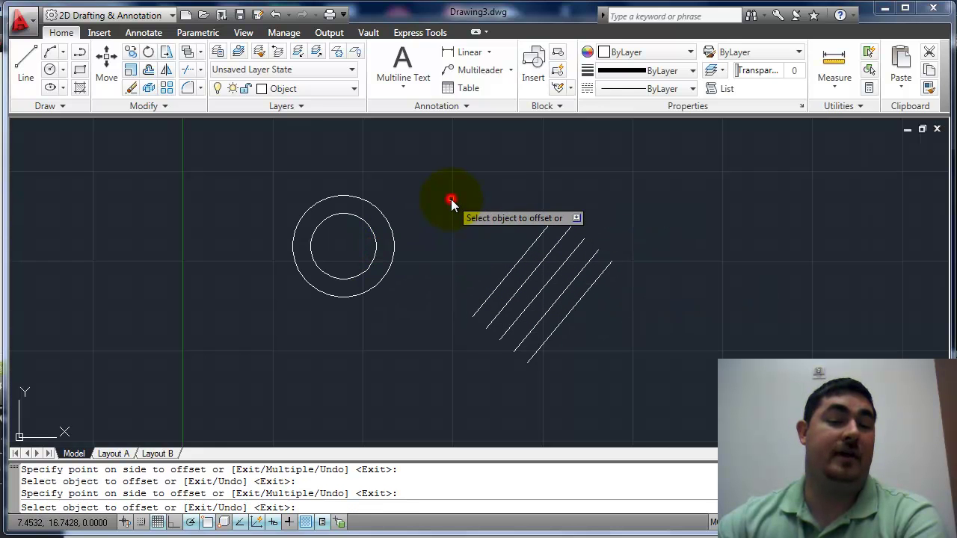
click(373, 236)
click(370, 235)
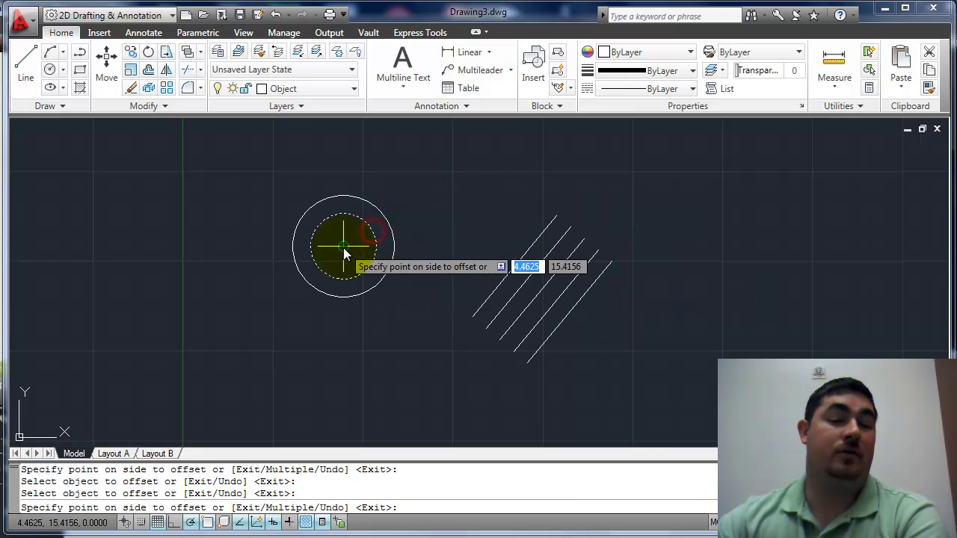
click(343, 248)
click(393, 248)
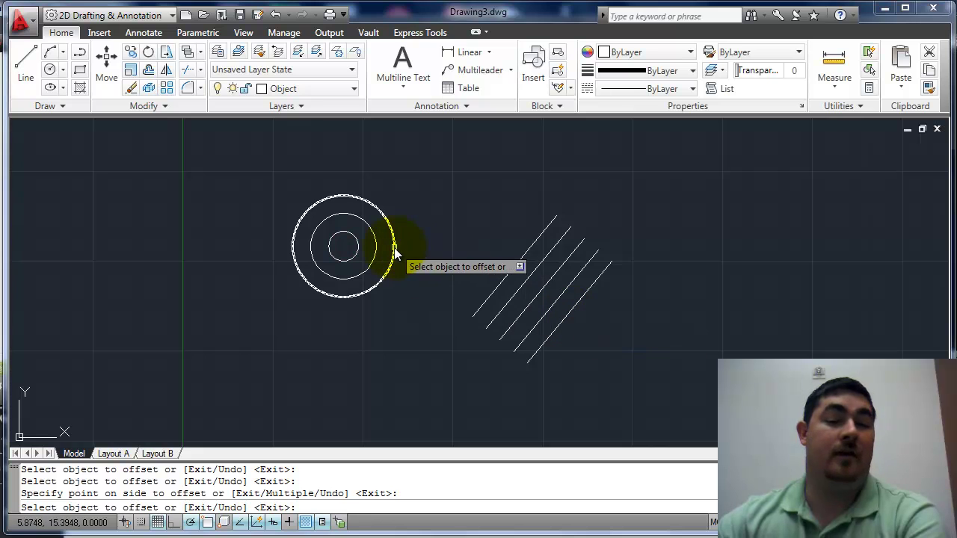
click(421, 229)
click(411, 237)
click(429, 216)
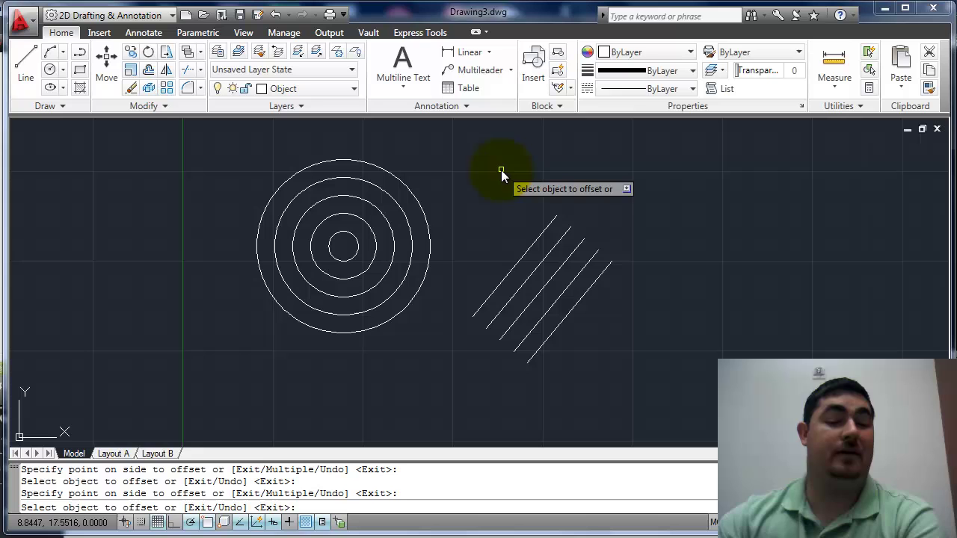
Step: Restart Offset with distance 1 and add two larger circles around the outermost ring
key(Return)
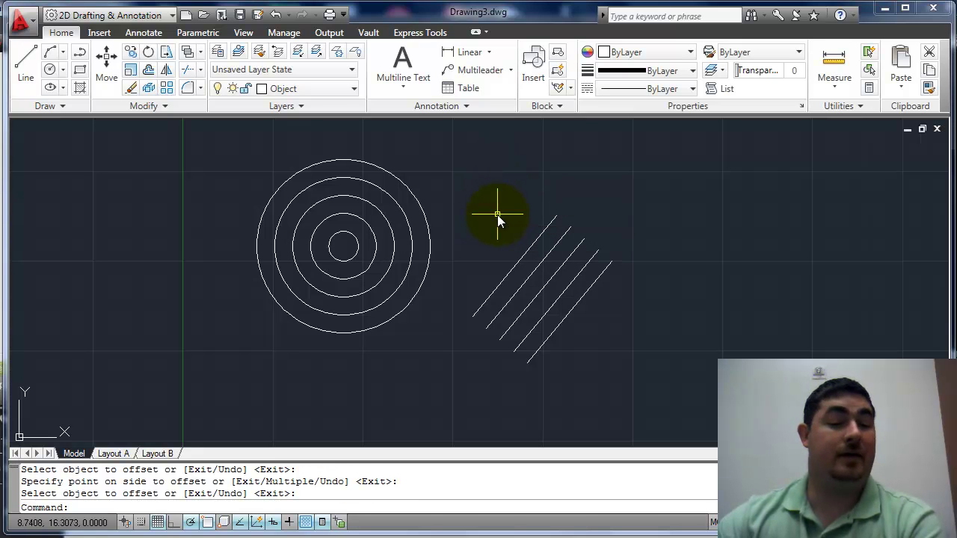
key(Return)
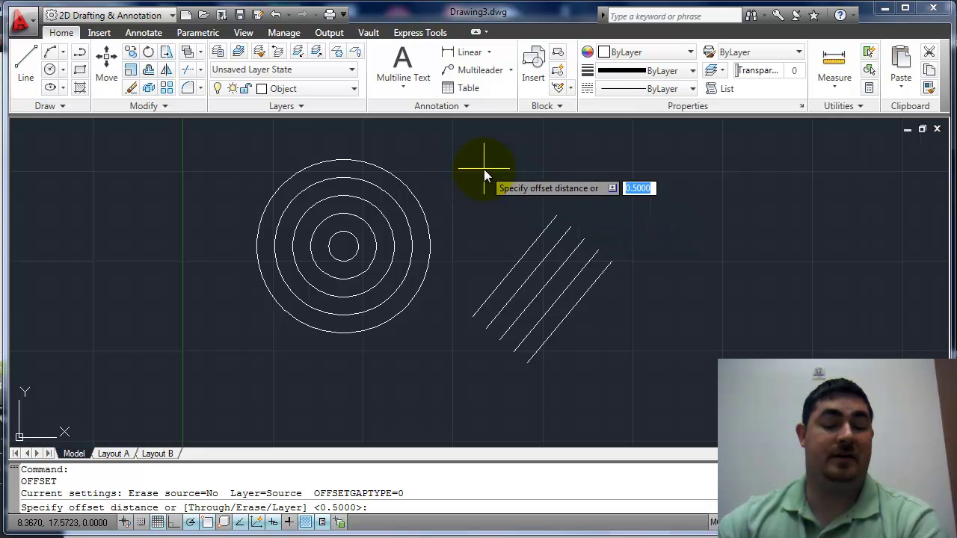
text(1)
key(Return)
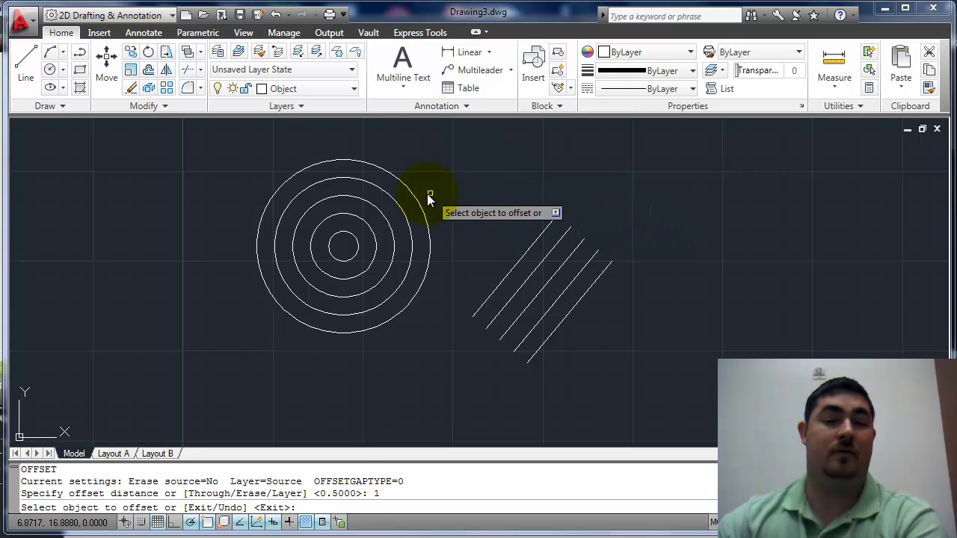
click(412, 198)
click(435, 185)
click(442, 176)
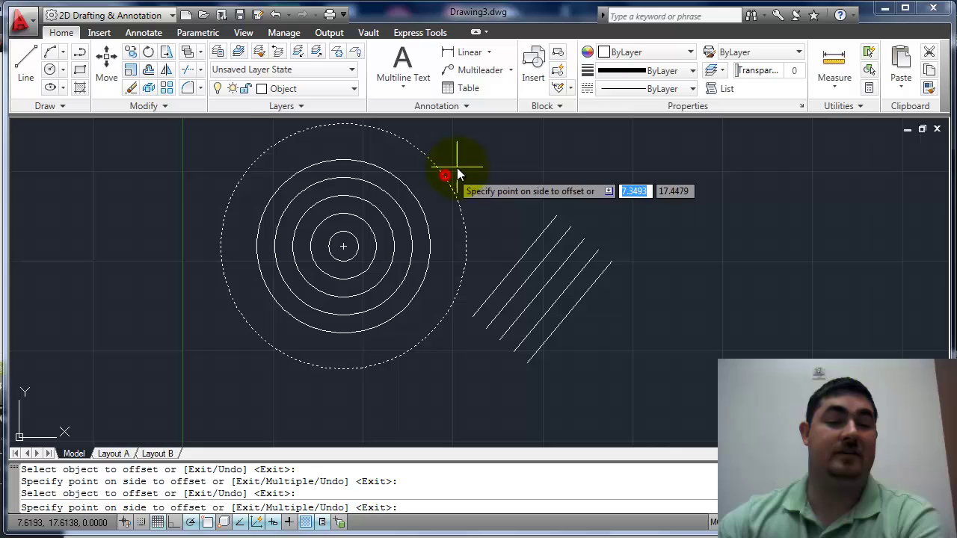
click(462, 162)
key(Escape)
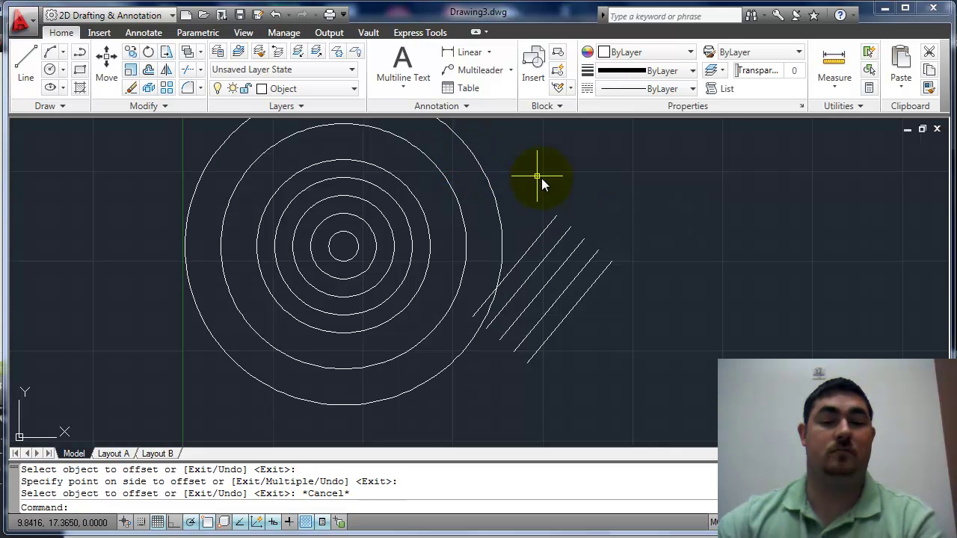
Step: Crossing-select the four copied lines and the copied circles, then delete them
click(662, 219)
click(570, 298)
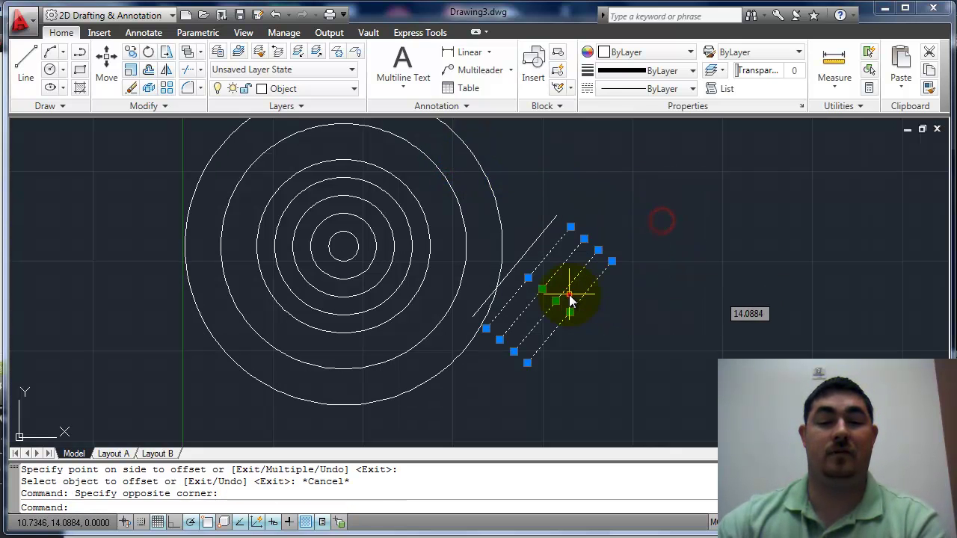
click(512, 151)
click(321, 215)
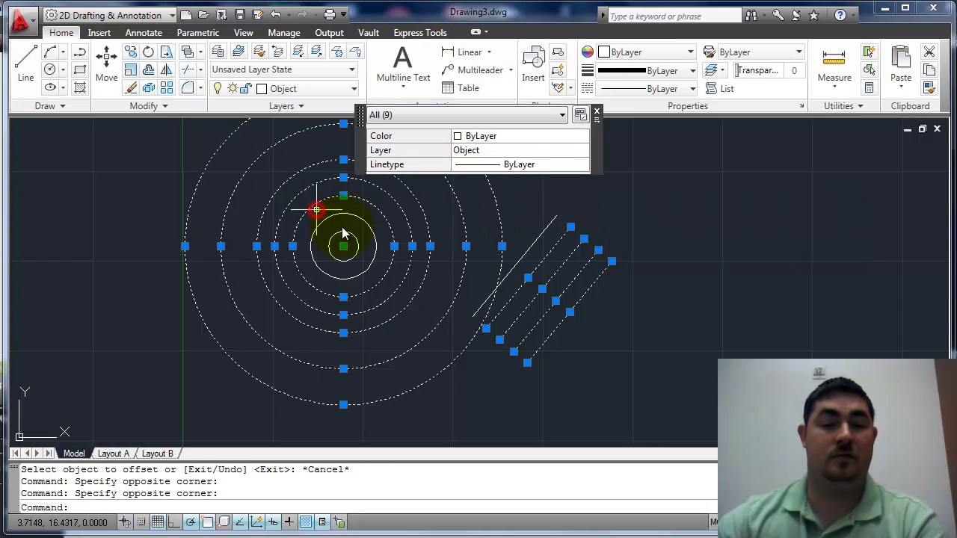
key(Delete)
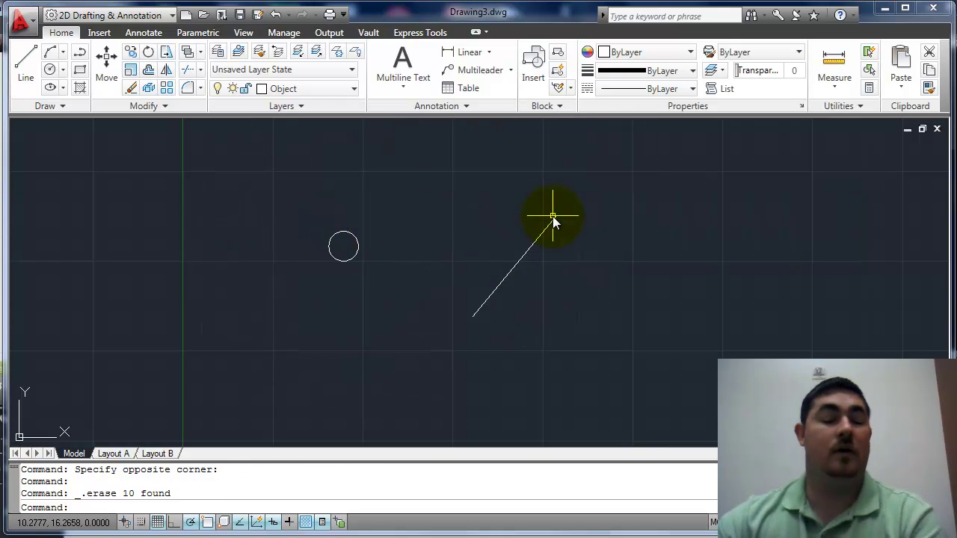
Step: With Offset Through, copy the small circle through the line's lower end, then through its upper end
click(148, 70)
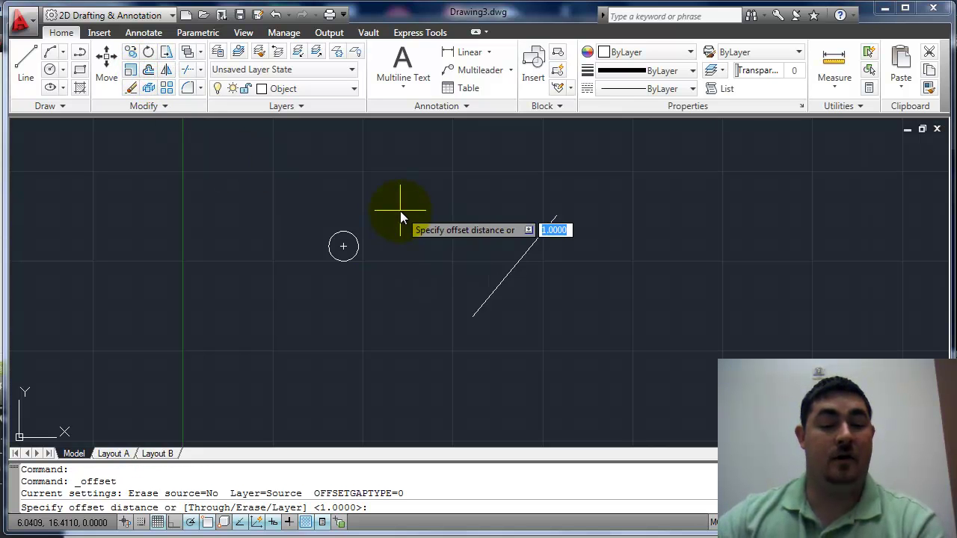
text(t)
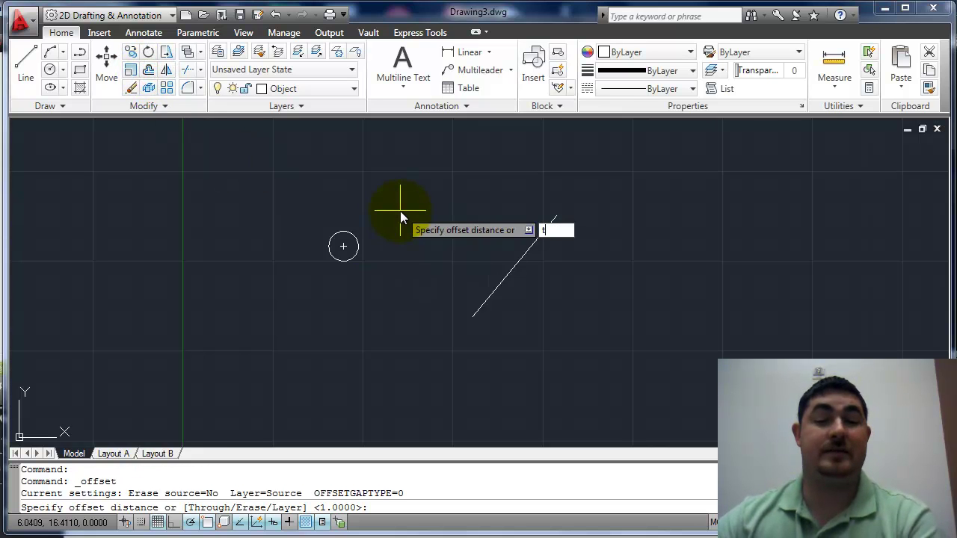
key(Return)
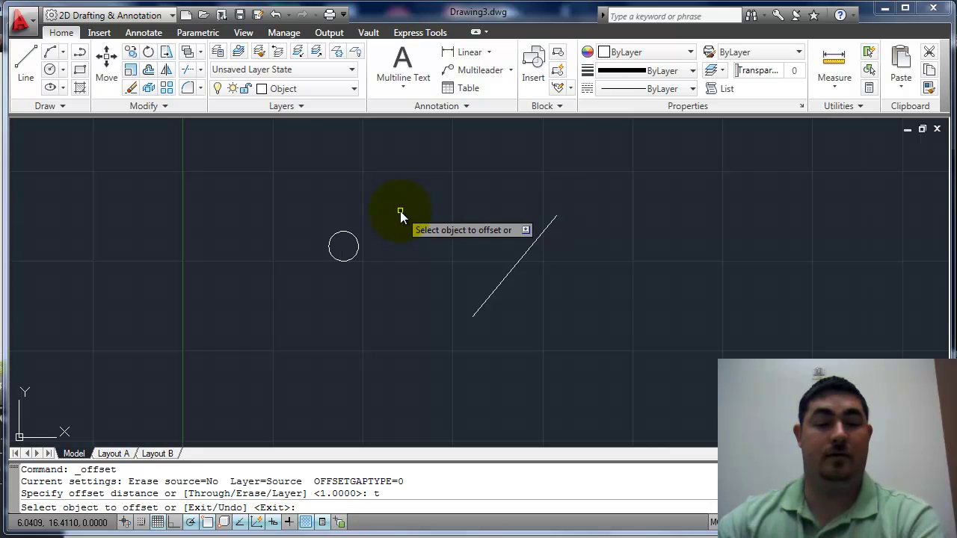
click(343, 239)
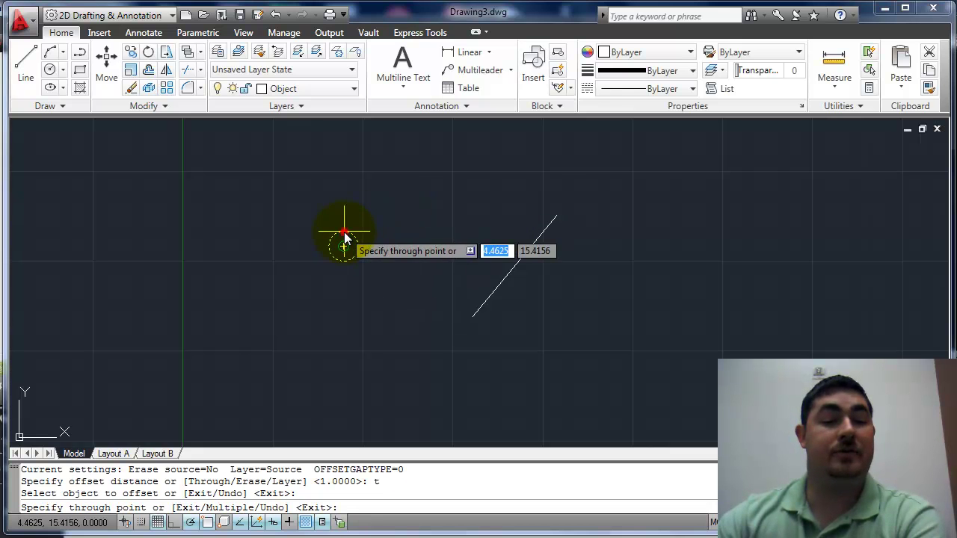
click(473, 317)
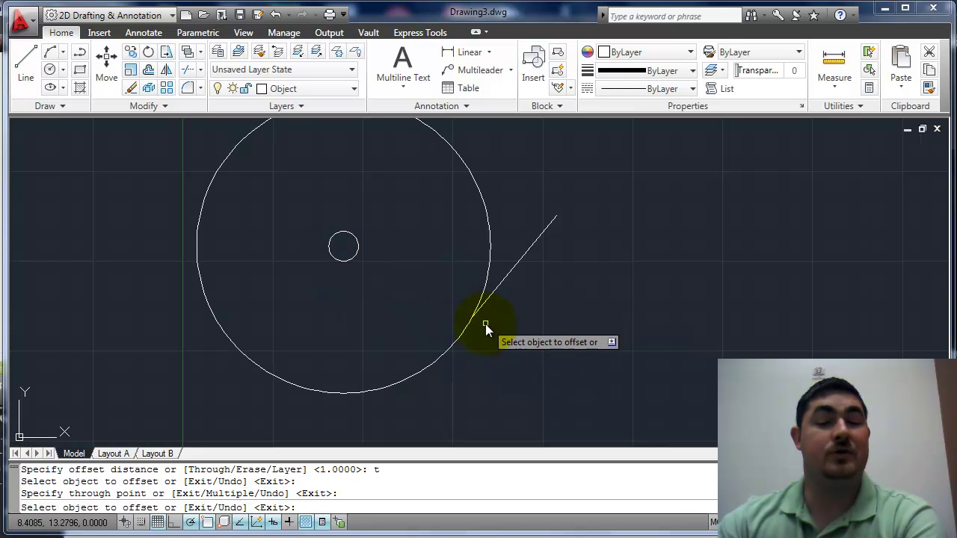
click(490, 258)
click(556, 217)
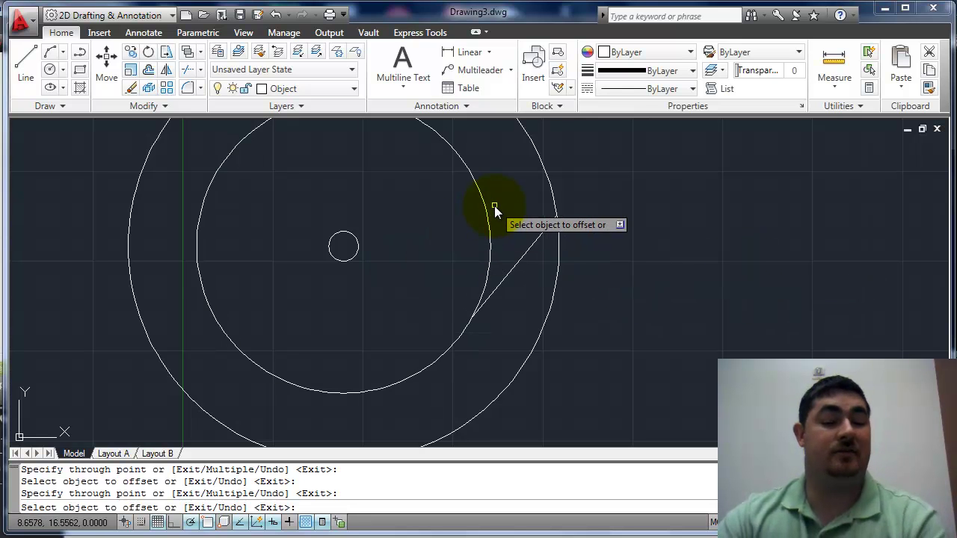
key(Escape)
Step: Window-select both large through-point circles and delete them
click(549, 179)
click(470, 188)
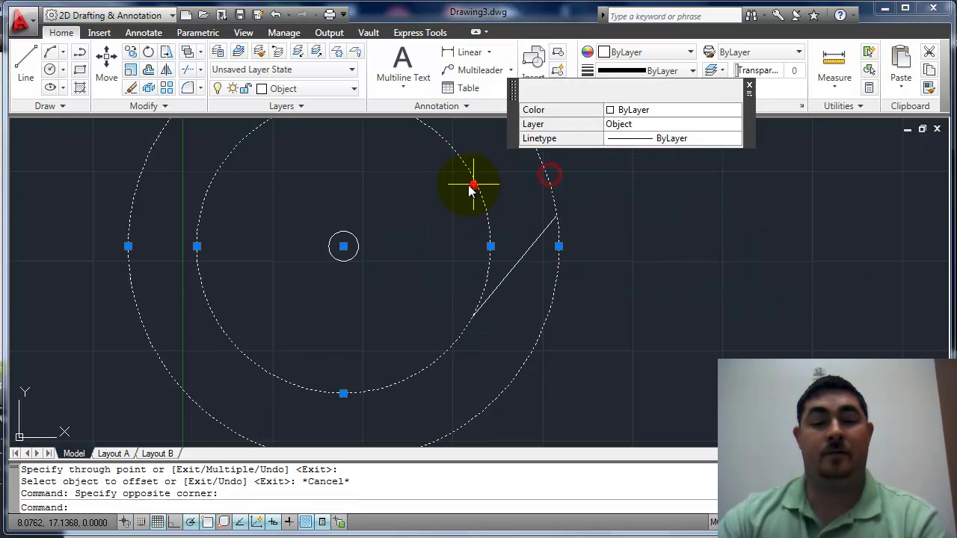
key(Delete)
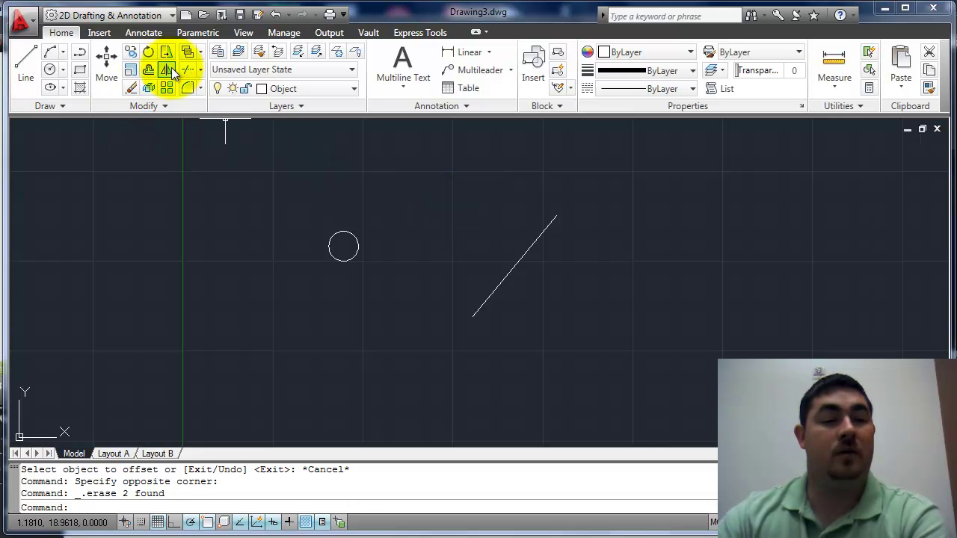
Step: Restart the Offset command using the O alias
click(148, 69)
key(Escape)
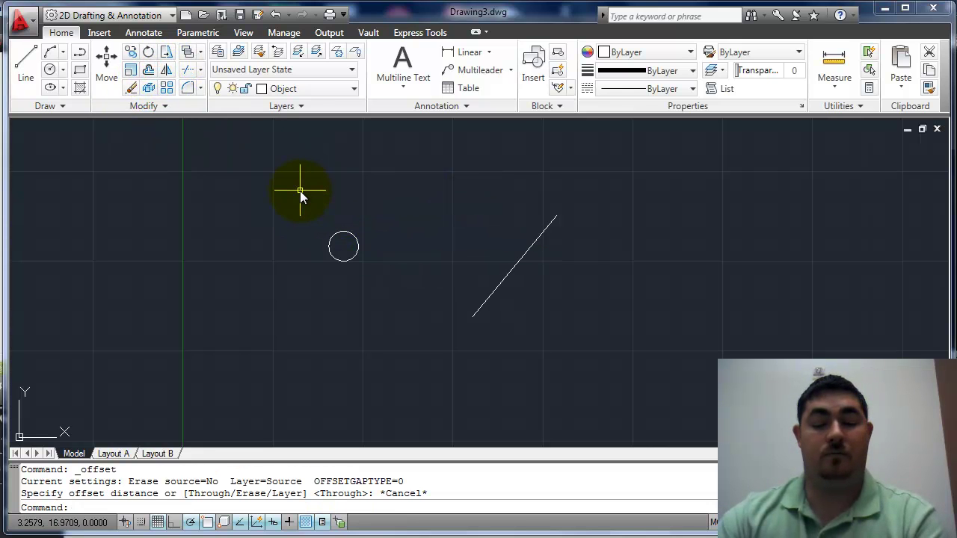
text(o)
key(Return)
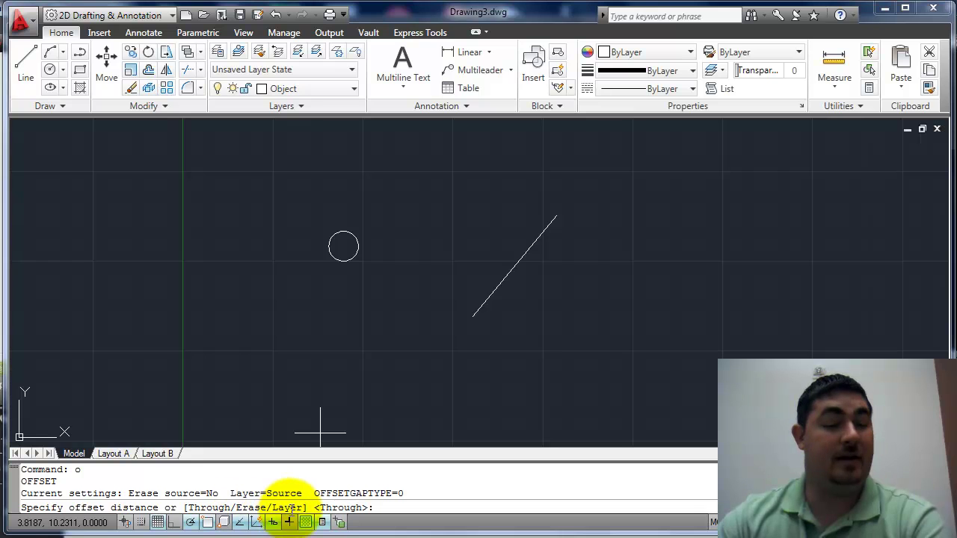
Step: Set Erase source to Yes and offset the diagonal line 1 unit to its upper-left
text(e)
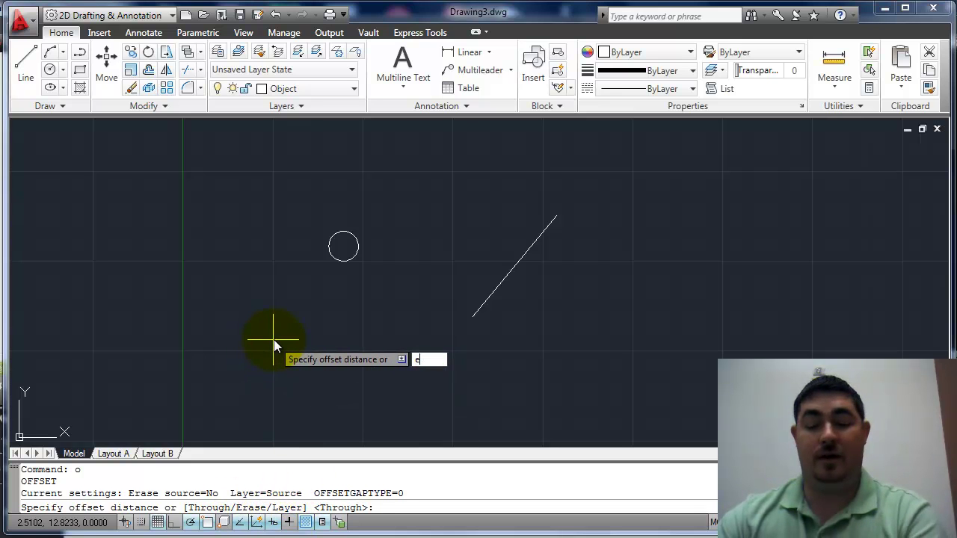
key(Return)
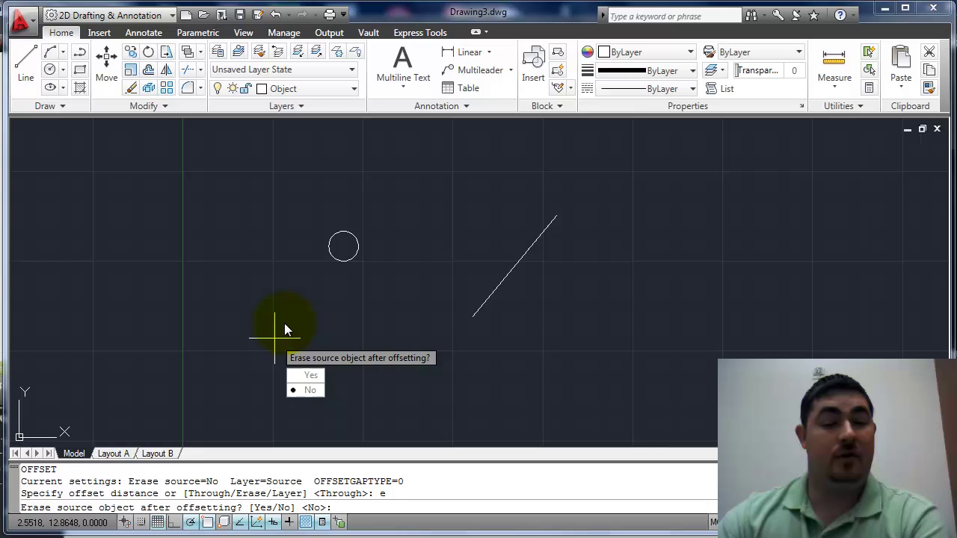
click(311, 376)
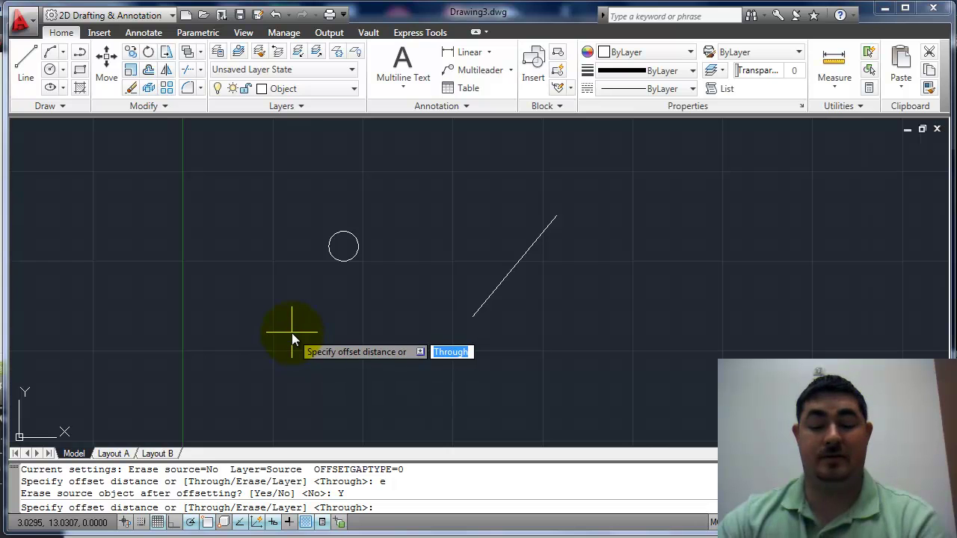
text(1)
key(Return)
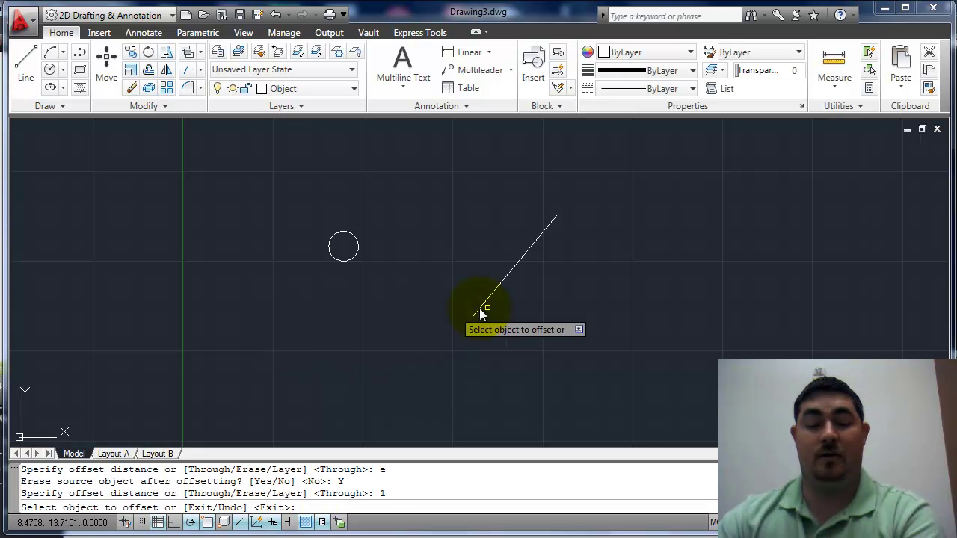
click(519, 266)
click(470, 209)
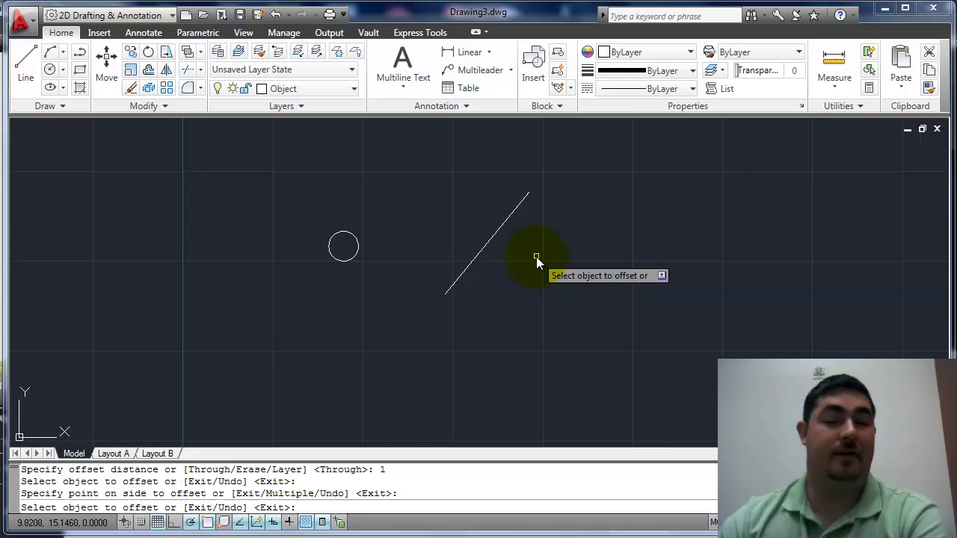
key(Escape)
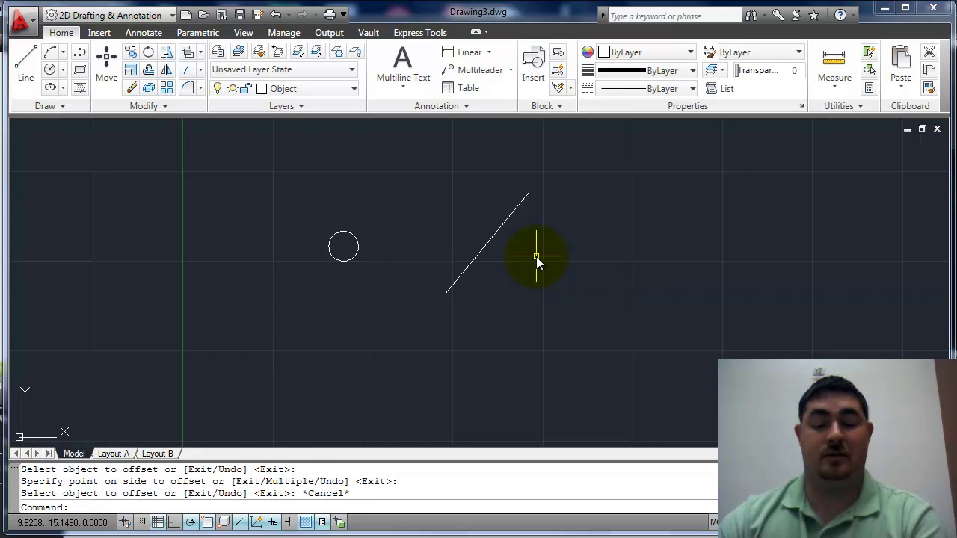
Step: Restart Offset with the O alias and set Erase source back to No
text(o)
key(Return)
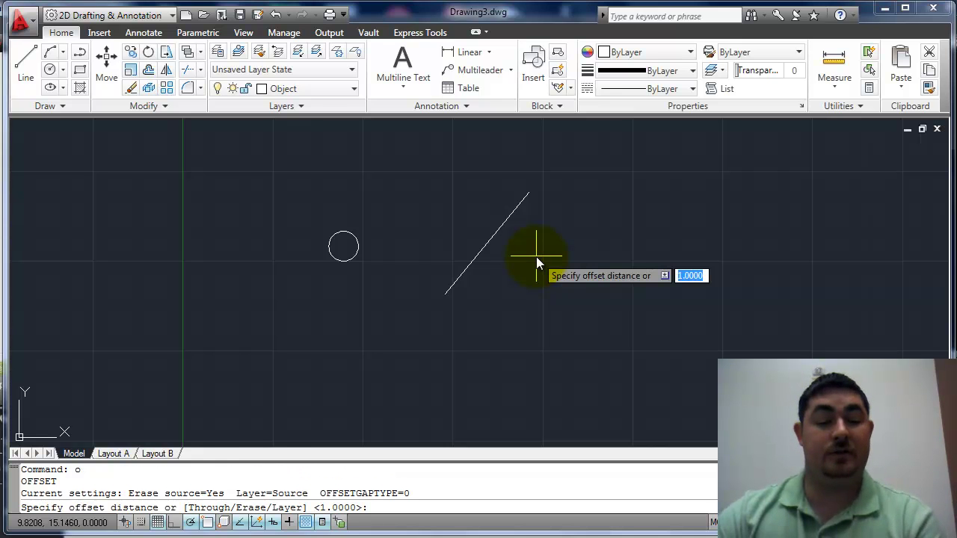
text(e)
key(Return)
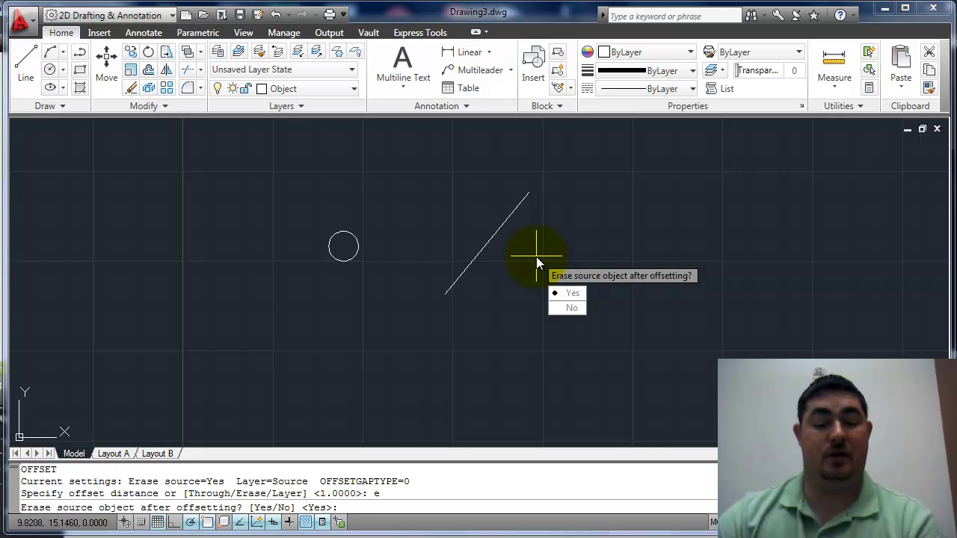
text(n)
key(Return)
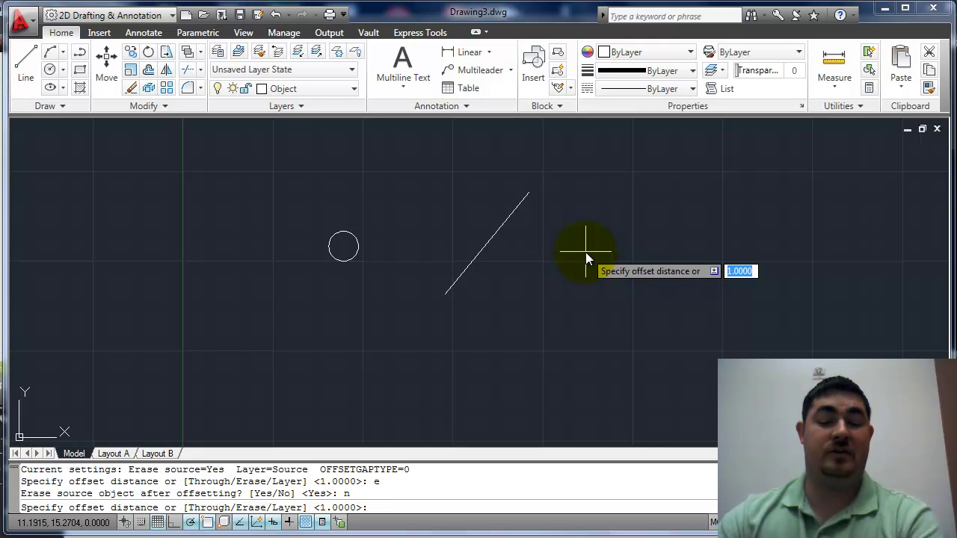
Step: Set Offset's Layer option to Current, then exit the command
text(1)
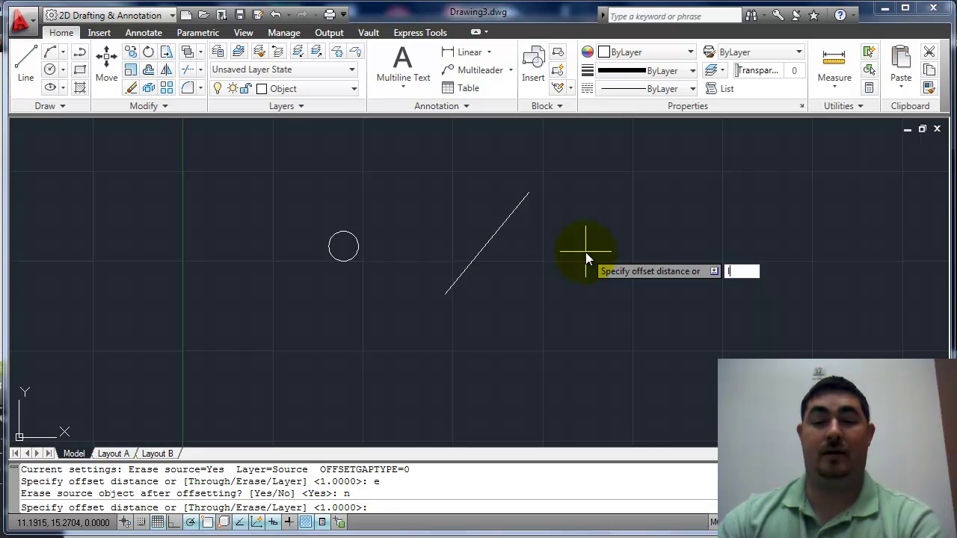
key(Return)
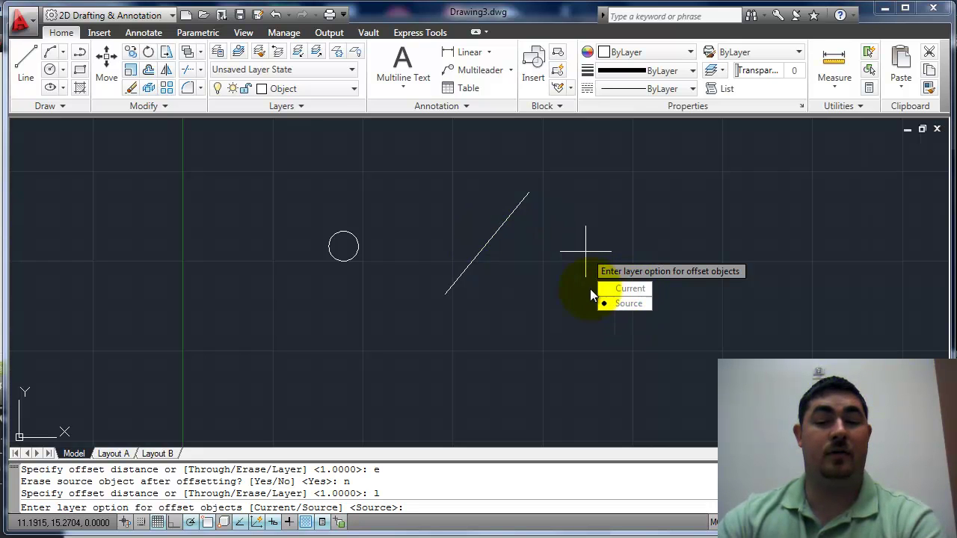
click(628, 291)
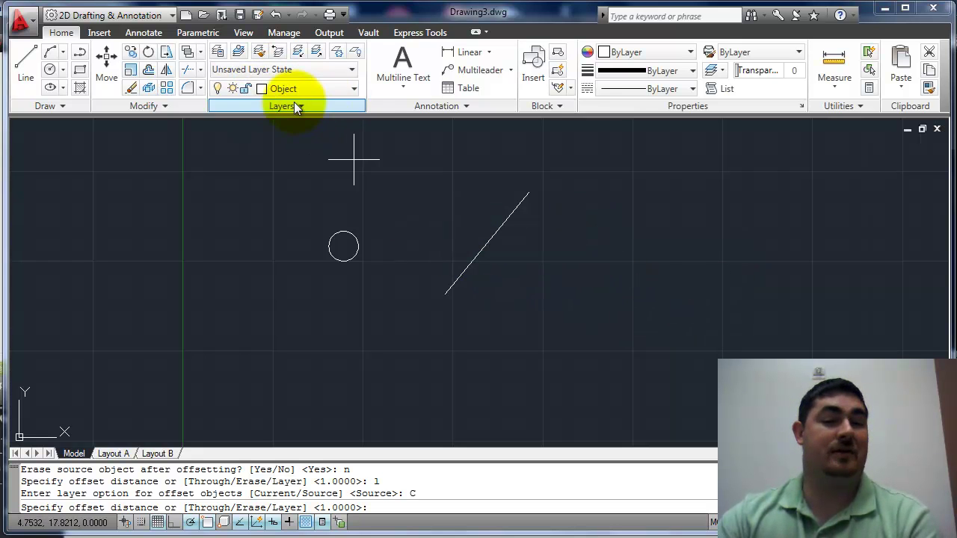
key(Escape)
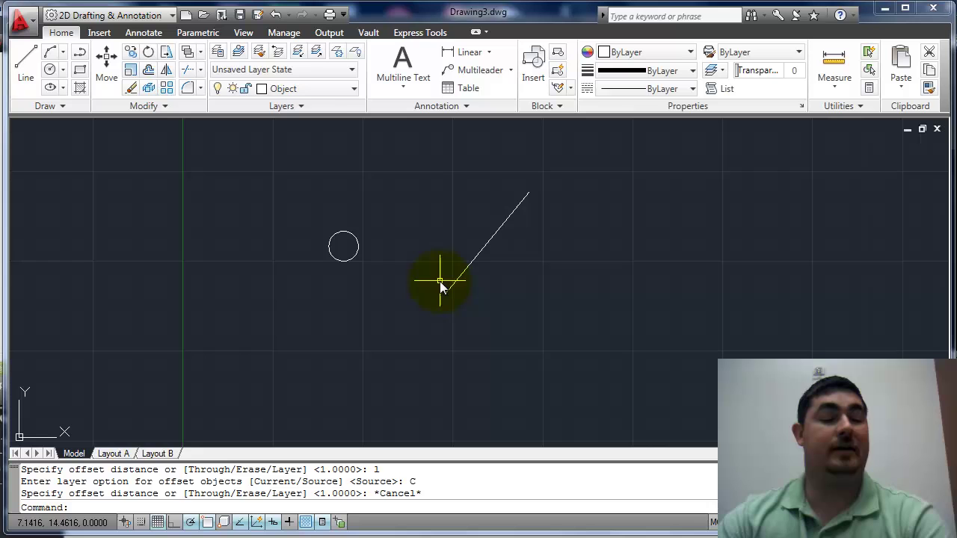
Step: Make Center the current layer from the Layers dropdown and restart Offset
click(301, 90)
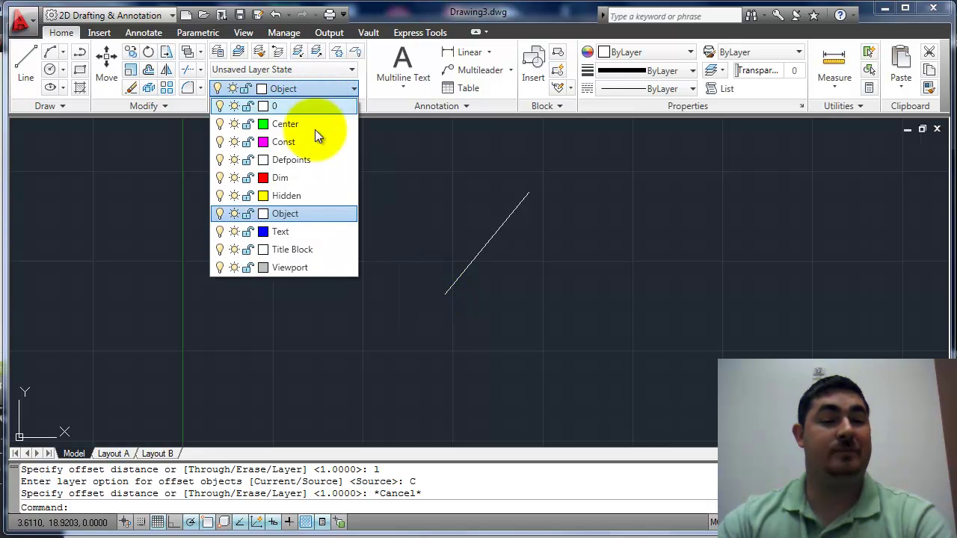
click(287, 124)
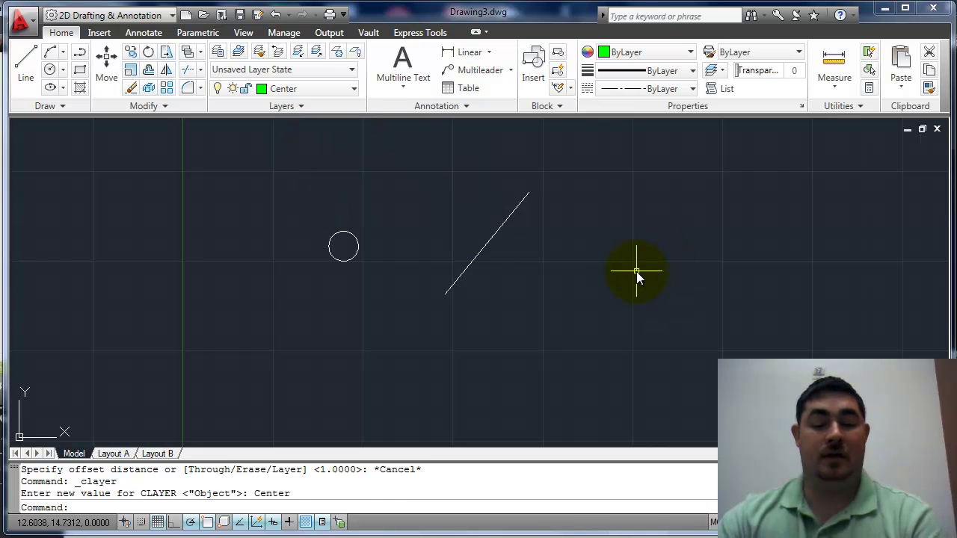
text(o)
key(Return)
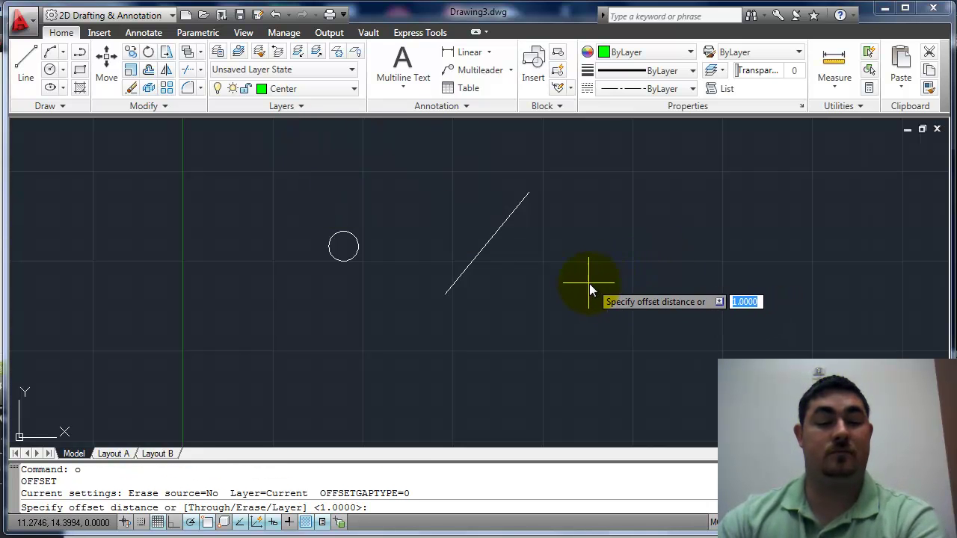
Step: Accept distance 1.0000 and offset the diagonal line to its lower-right on the Center layer
key(Return)
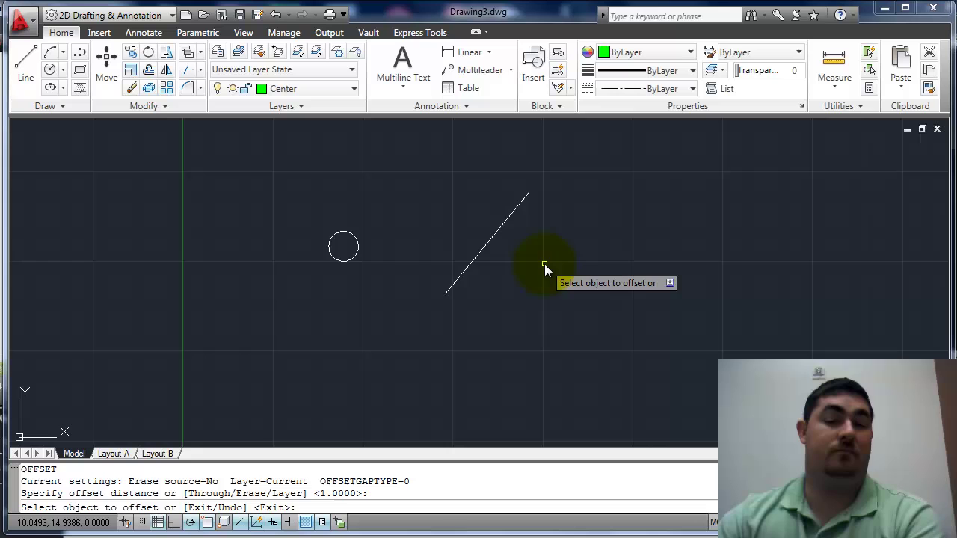
click(500, 227)
click(604, 258)
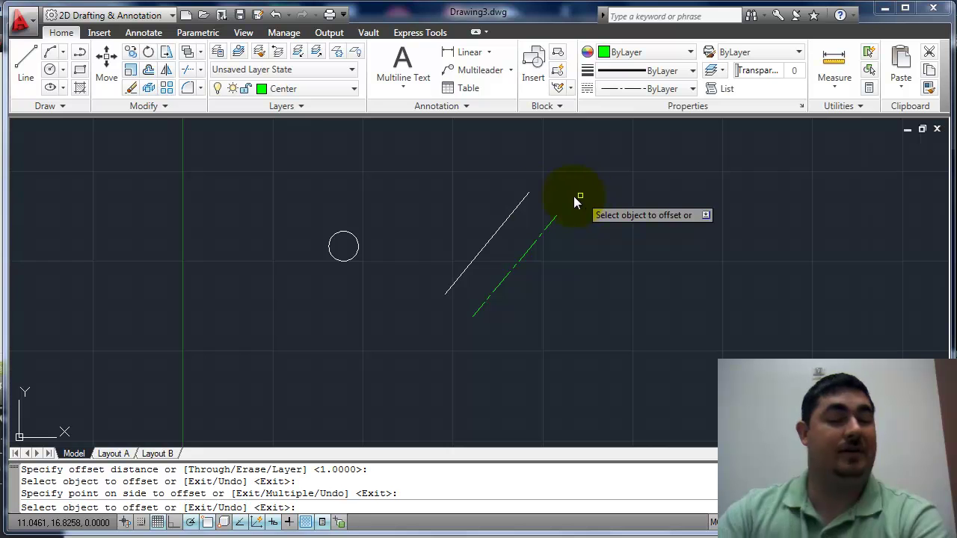
key(Escape)
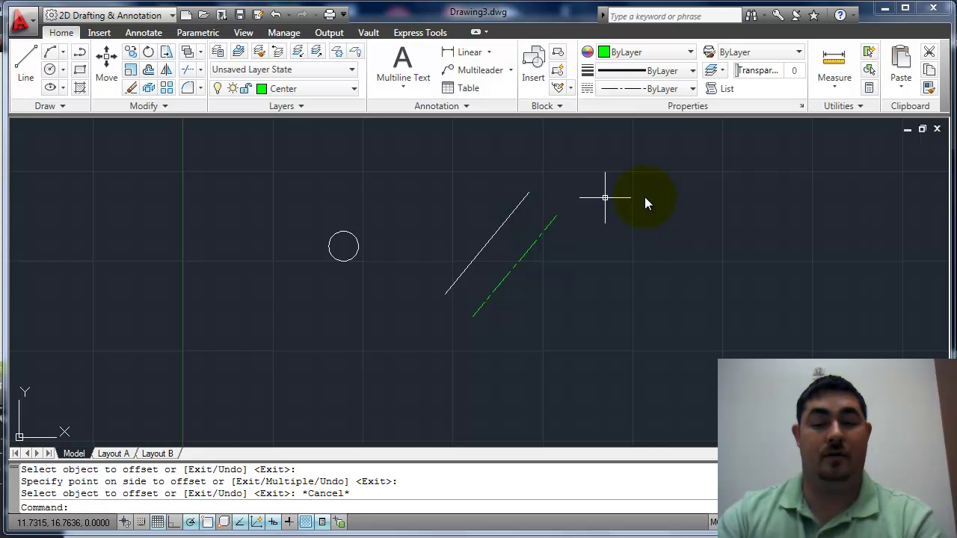